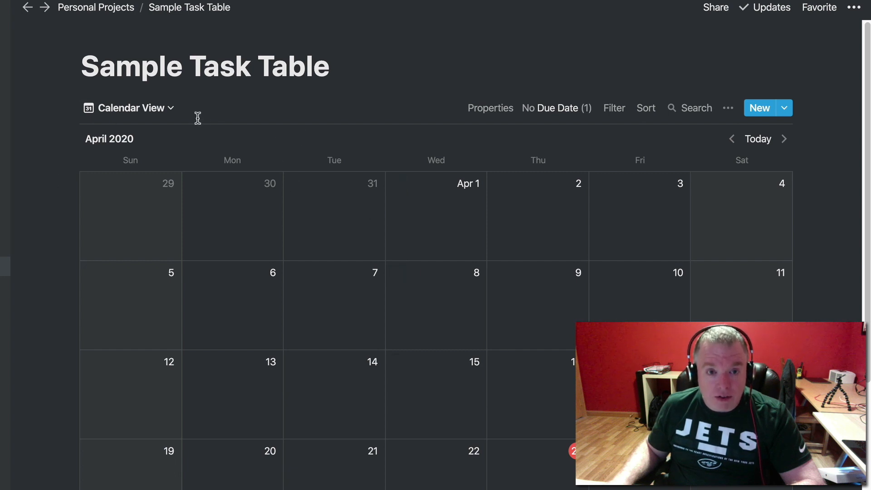
pyautogui.click(172, 111)
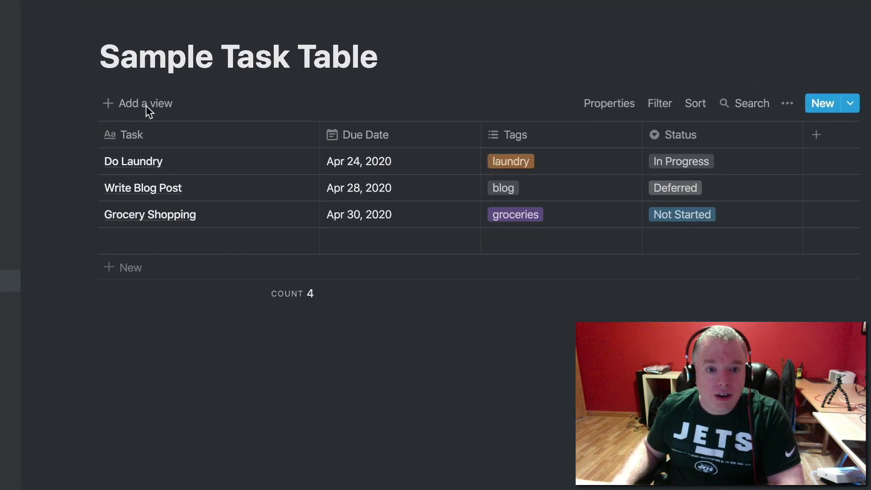
# Add a calendar-type view named "Calendar View" to the Sample Task Table
pyautogui.click(148, 101)
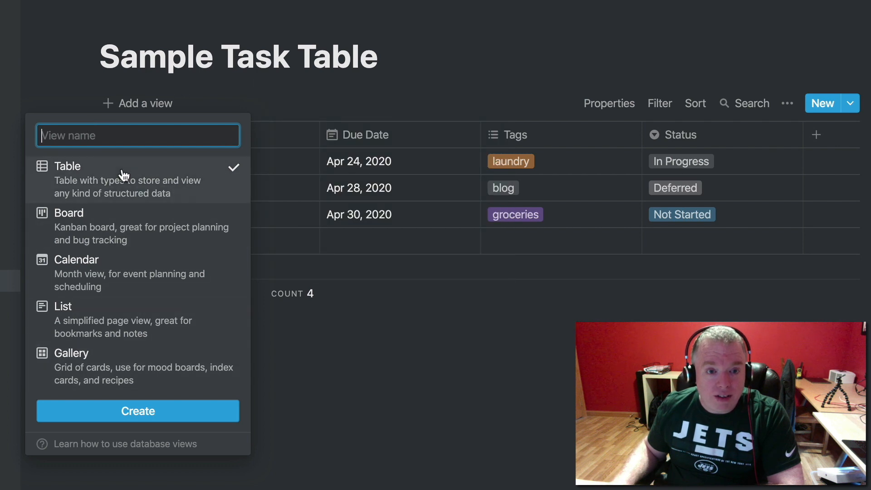
pyautogui.moveTo(124, 175)
pyautogui.moveTo(133, 224)
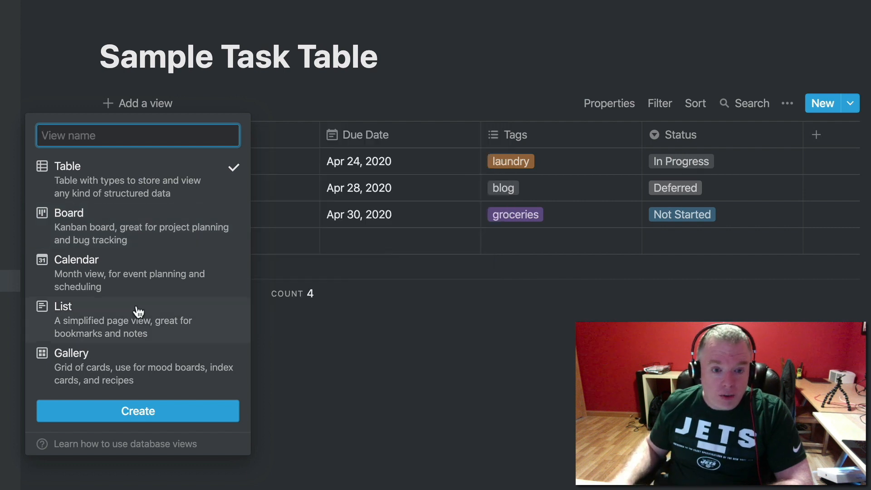
pyautogui.moveTo(138, 312)
pyautogui.moveTo(169, 375)
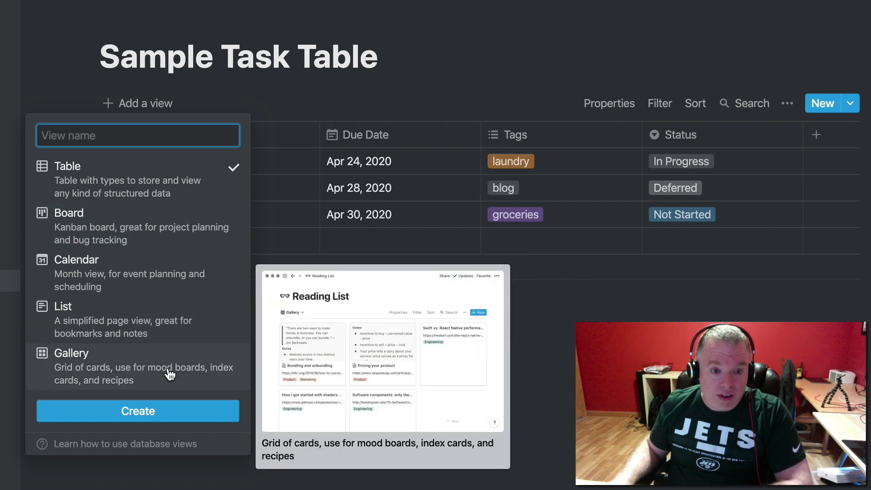
pyautogui.moveTo(125, 281)
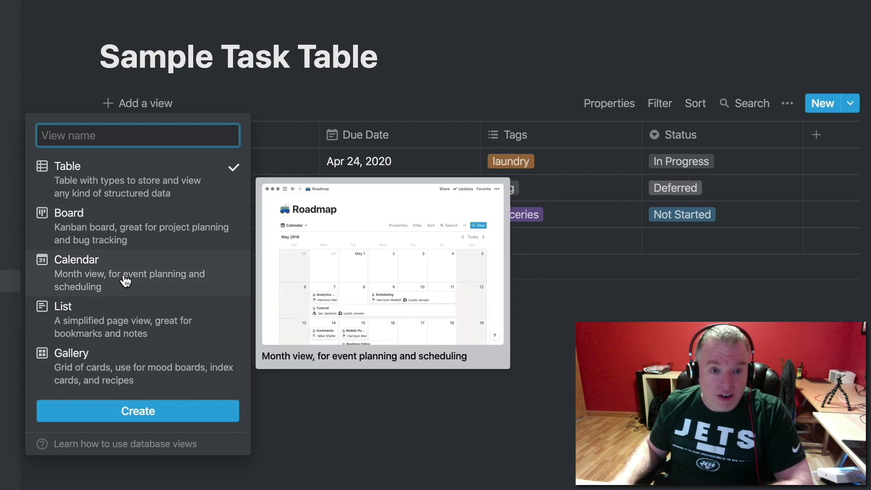
pyautogui.click(125, 282)
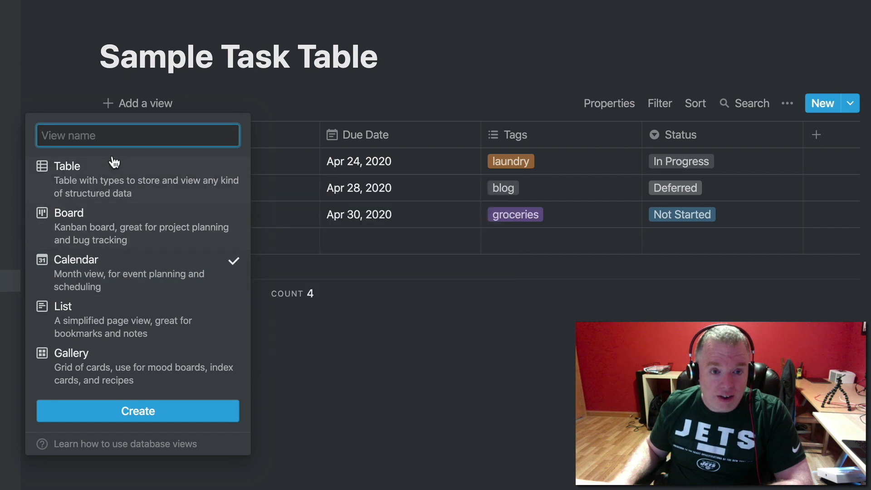
pyautogui.write('Calend')
pyautogui.press('BackSpace')
pyautogui.press('BackSpace')
pyautogui.write('endar View')
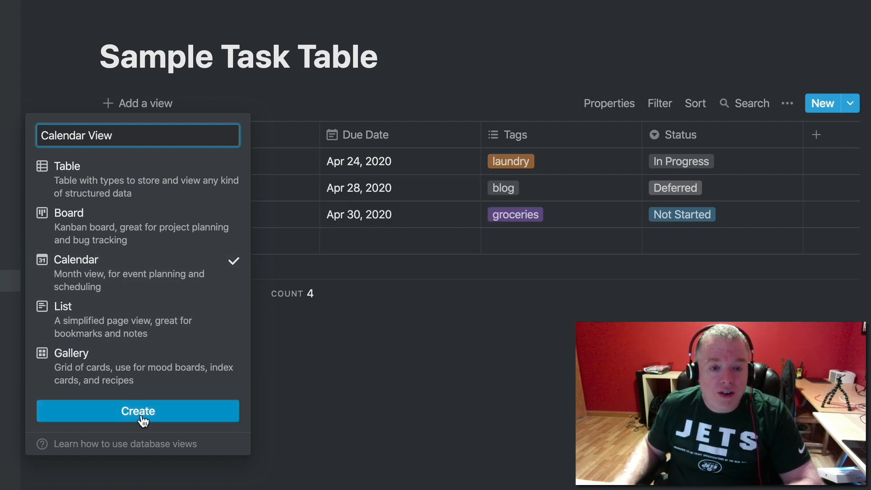
pyautogui.click(142, 418)
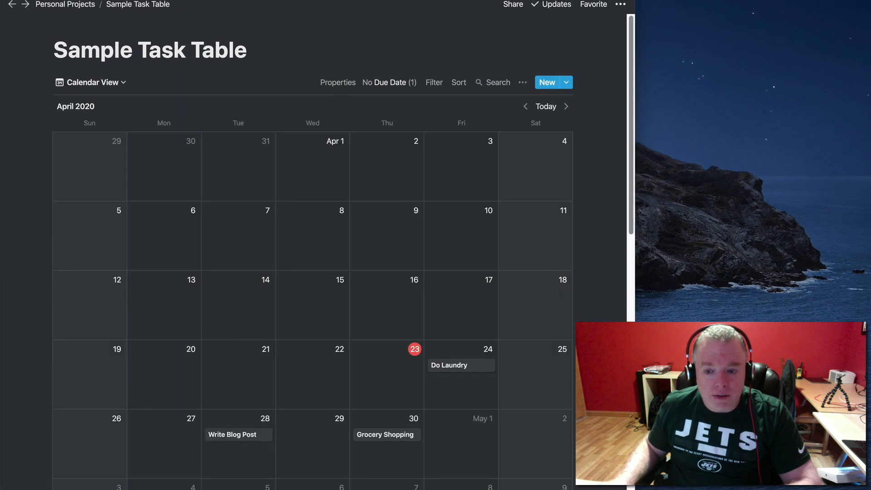
# Open the Do Laundry task from the calendar and start a bulleted list in its page body
pyautogui.moveTo(636, 181); pyautogui.dragTo(670, 181)
pyautogui.scroll(-1, 499, 382)
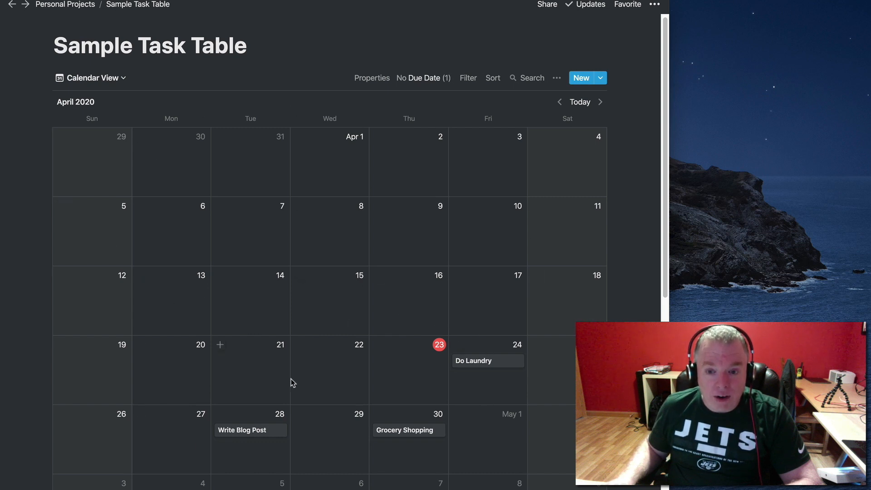
pyautogui.click(499, 365)
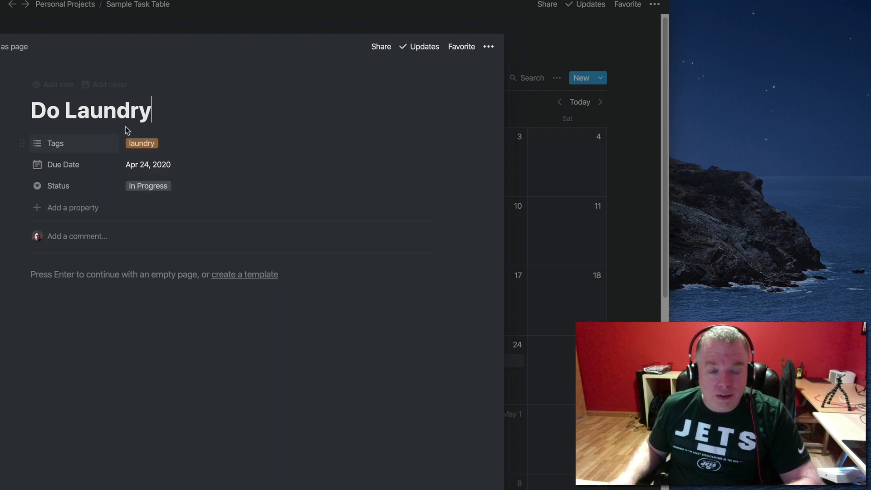
pyautogui.click(100, 276)
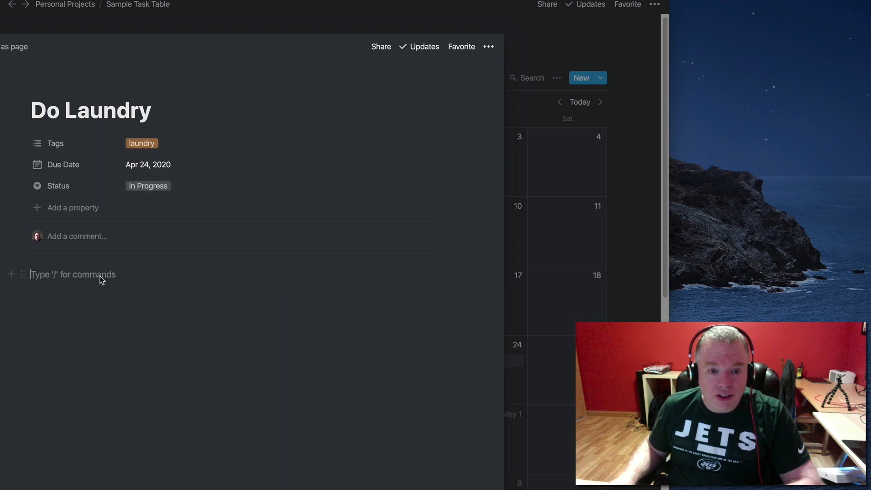
pyautogui.write('/')
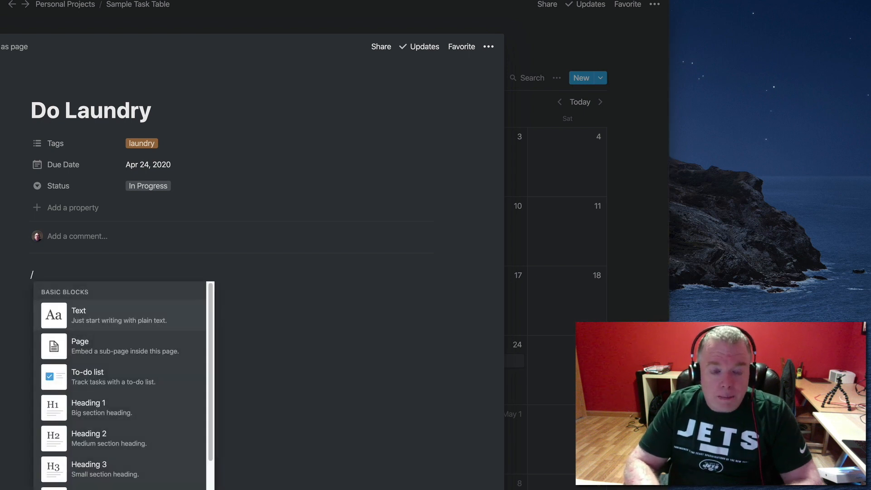
pyautogui.write('bull')
pyautogui.press('Return')
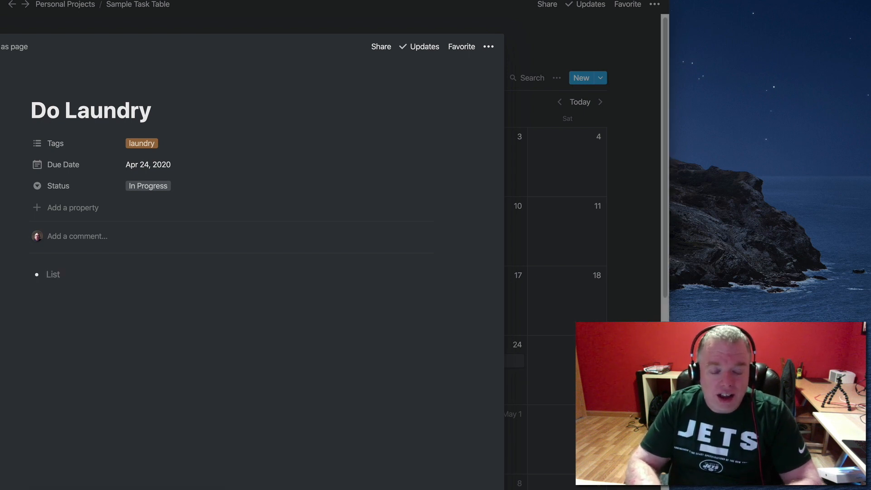
# Enter "Remember to bring detergent" as the bullet in the Do Laundry page and close the page
pyautogui.write('Rem')
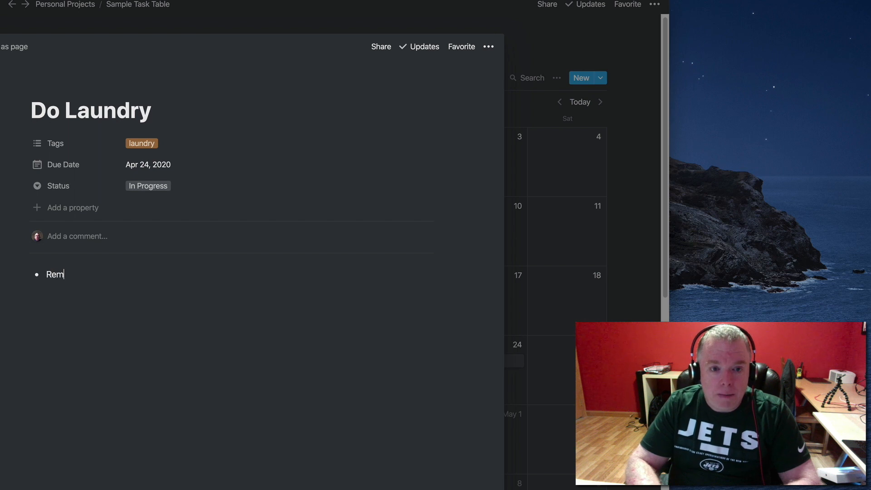
pyautogui.write('ember to ')
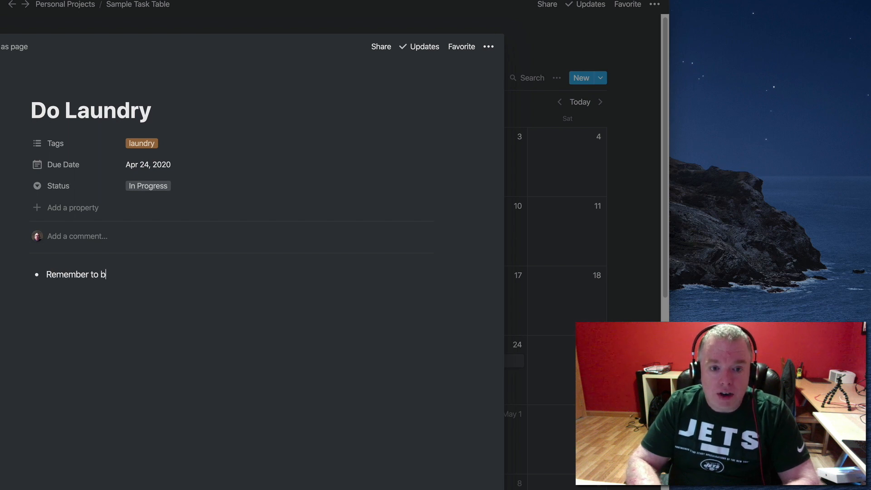
pyautogui.write('bring deterg')
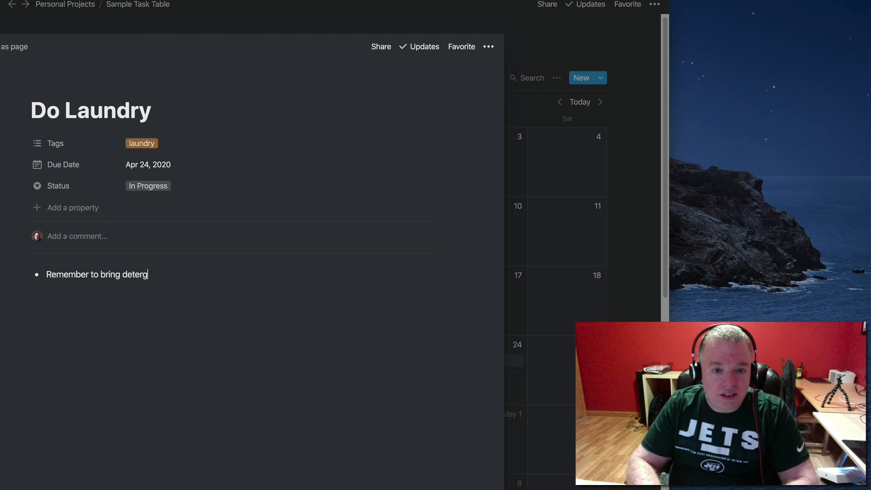
pyautogui.write('ent')
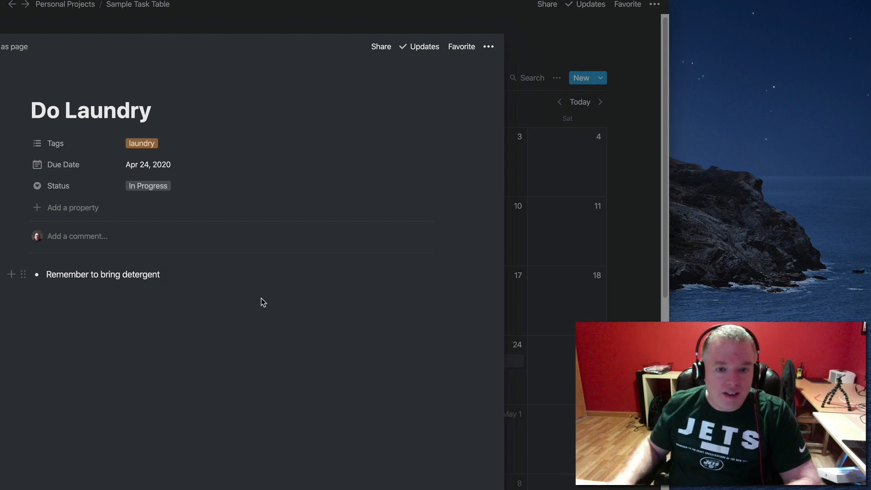
pyautogui.click(254, 330)
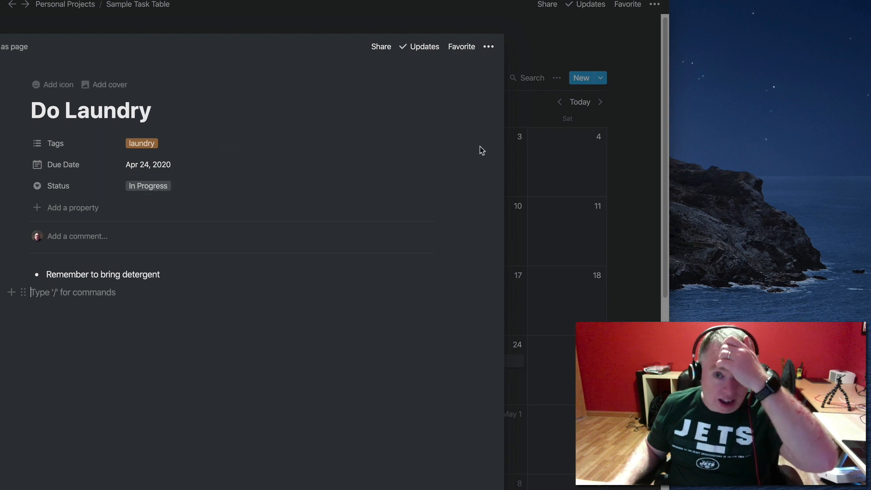
pyautogui.click(630, 181)
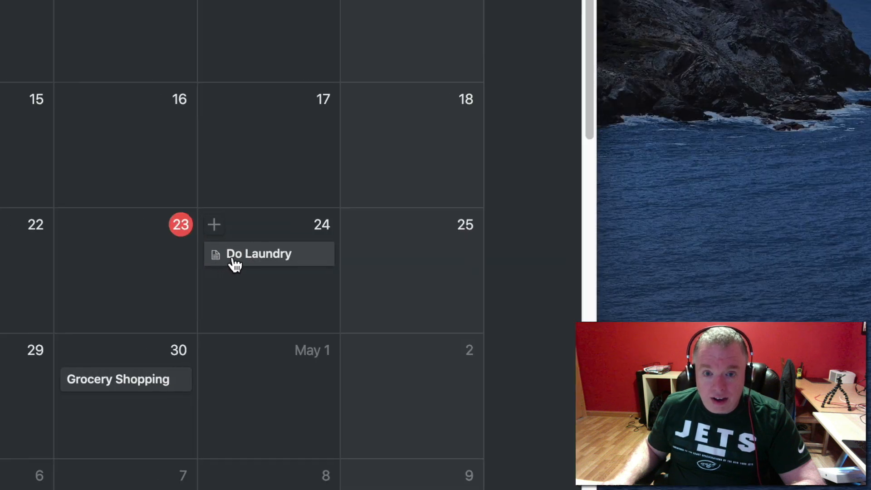
# Reopen the Do Laundry task from the calendar to check its note, and close it again
pyautogui.click(235, 262)
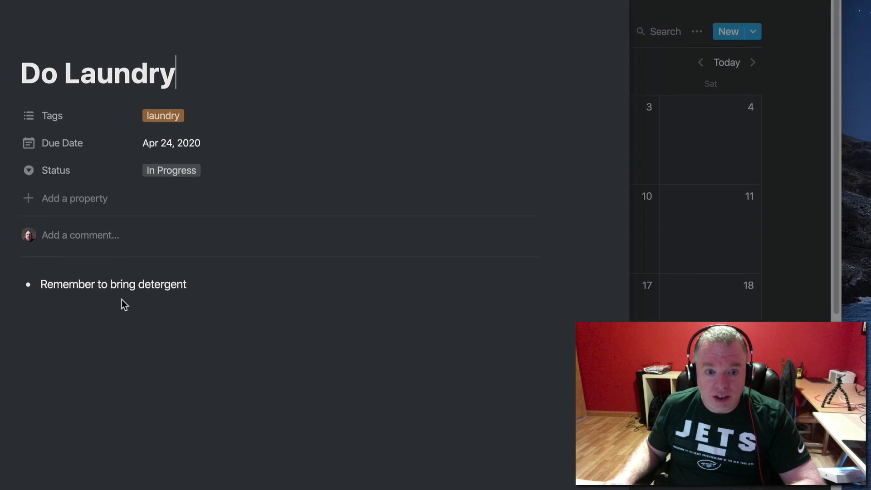
pyautogui.press('Escape')
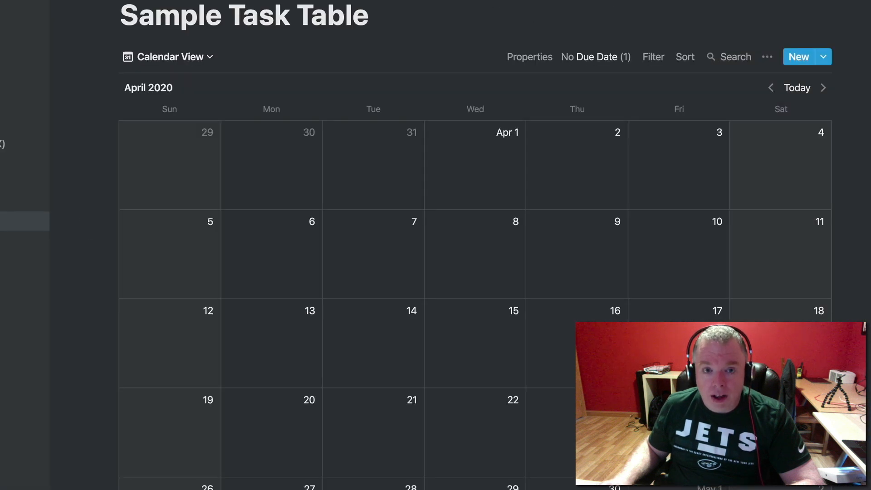
# Set the due date of the Write Blog Post task to May 1, 2020 and return to the calendar
pyautogui.scroll(-5, 517, 318)
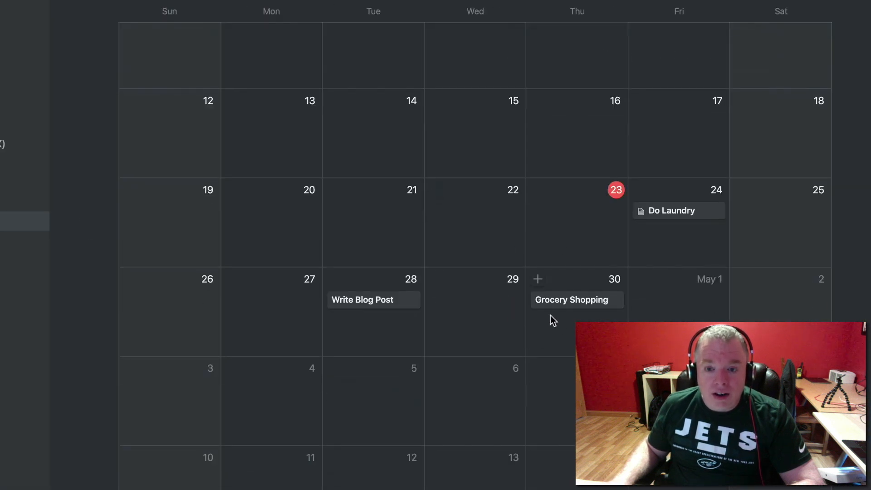
pyautogui.click(389, 307)
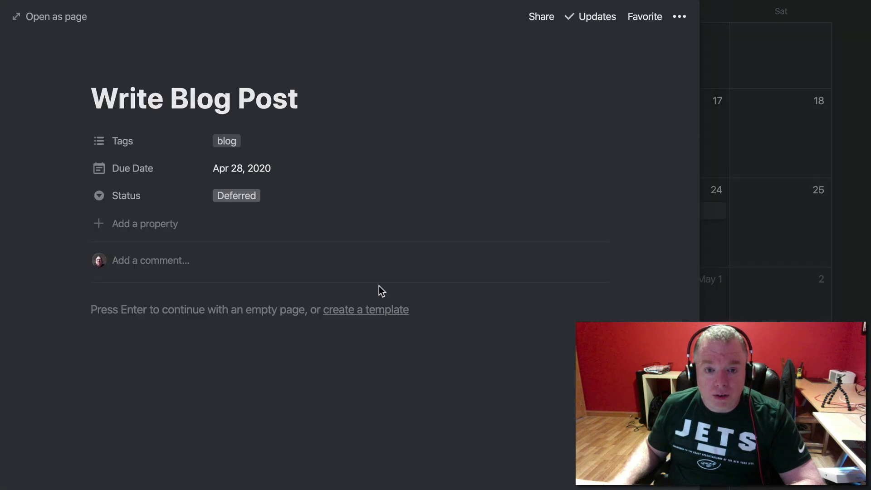
pyautogui.click(253, 167)
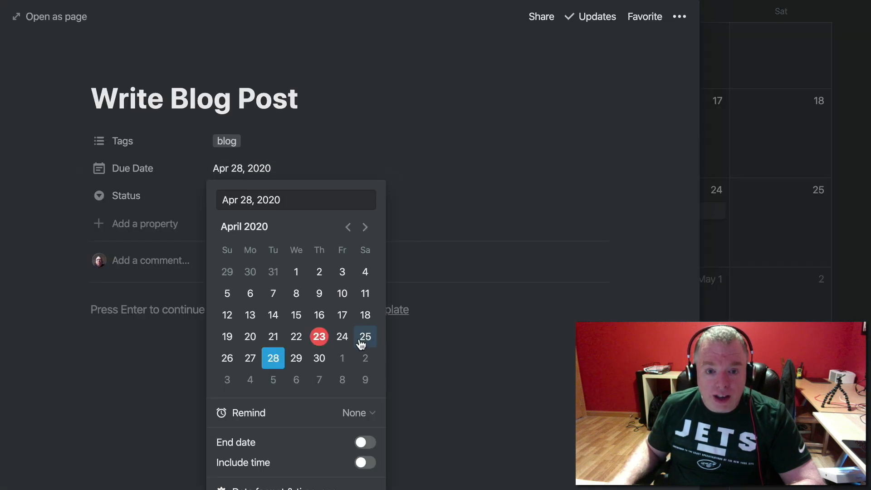
pyautogui.click(343, 359)
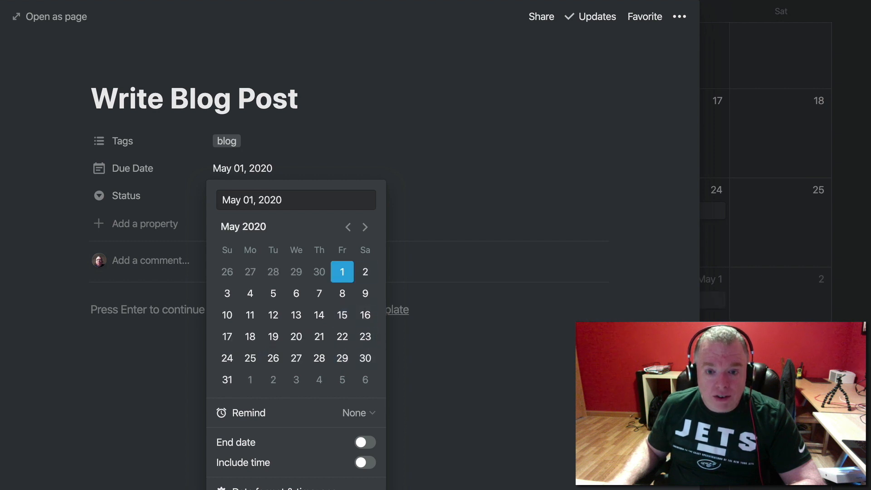
pyautogui.press('Escape')
pyautogui.press('Escape')
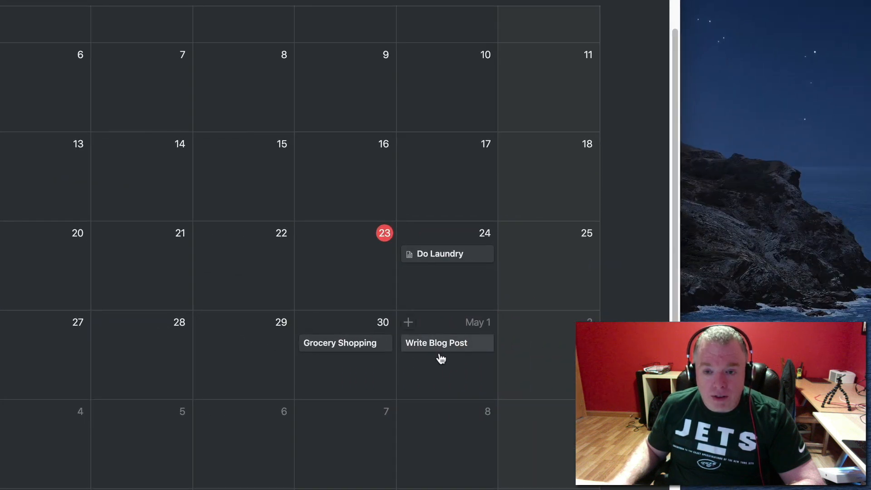
# Switch the database to Default view and check the Do Laundry page's contents from the table
pyautogui.scroll(3, 350, 319)
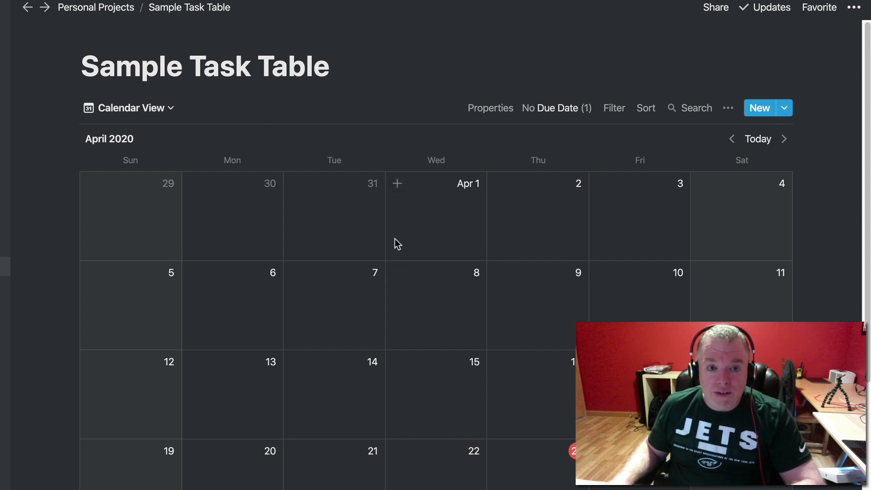
pyautogui.click(172, 110)
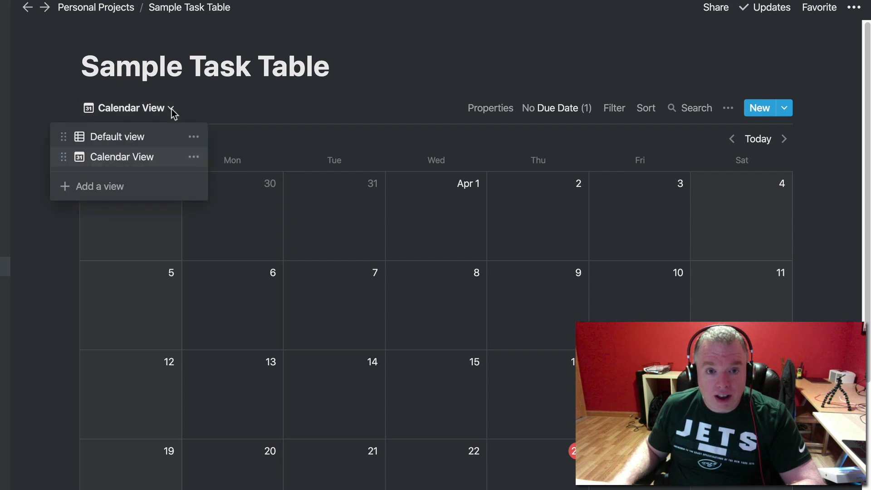
pyautogui.click(144, 141)
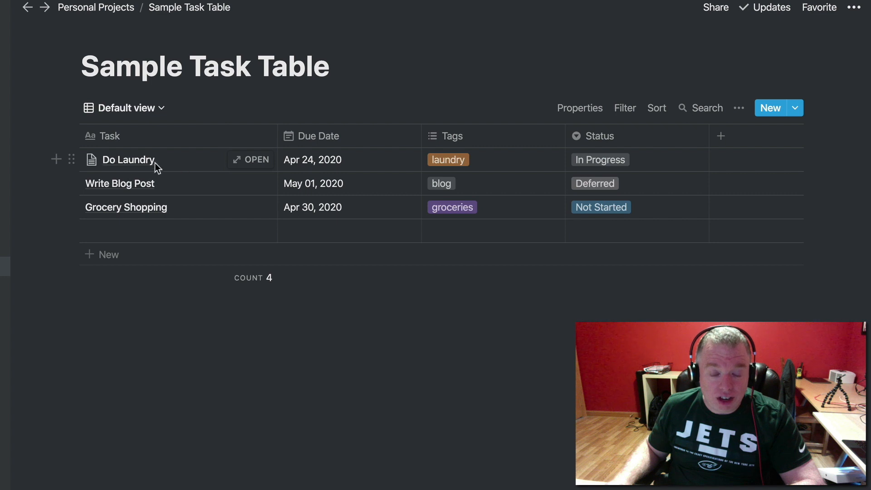
pyautogui.click(249, 162)
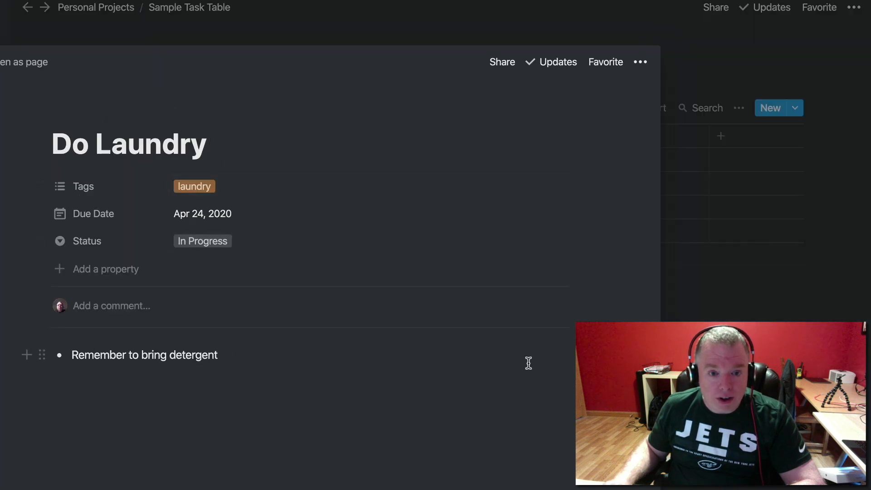
pyautogui.click(667, 449)
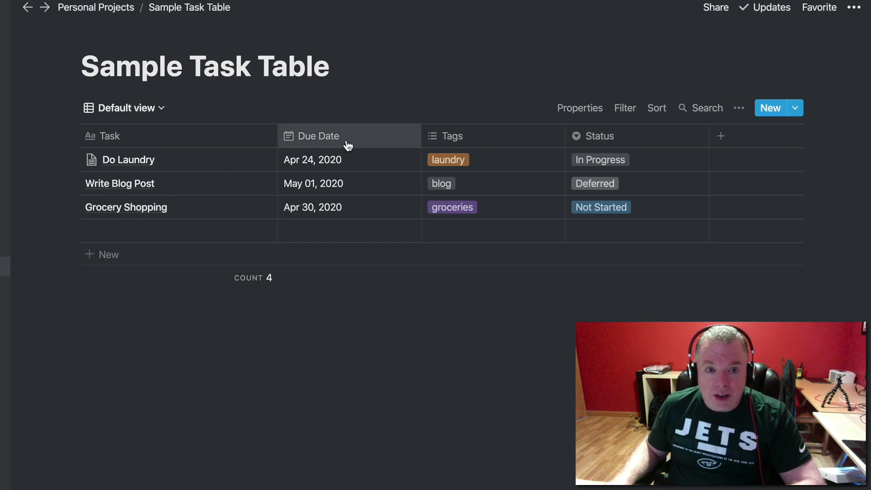
# Switch the database back to Calendar View and review where the tasks fall on the calendar
pyautogui.click(163, 110)
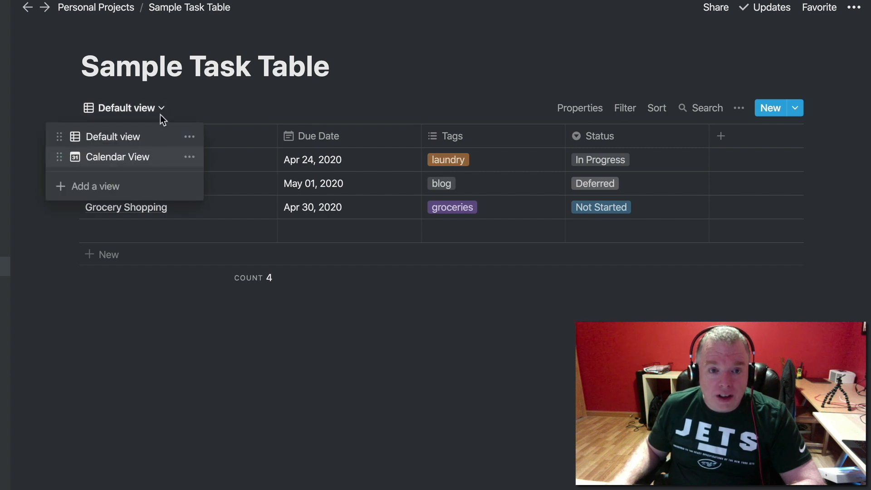
pyautogui.click(142, 156)
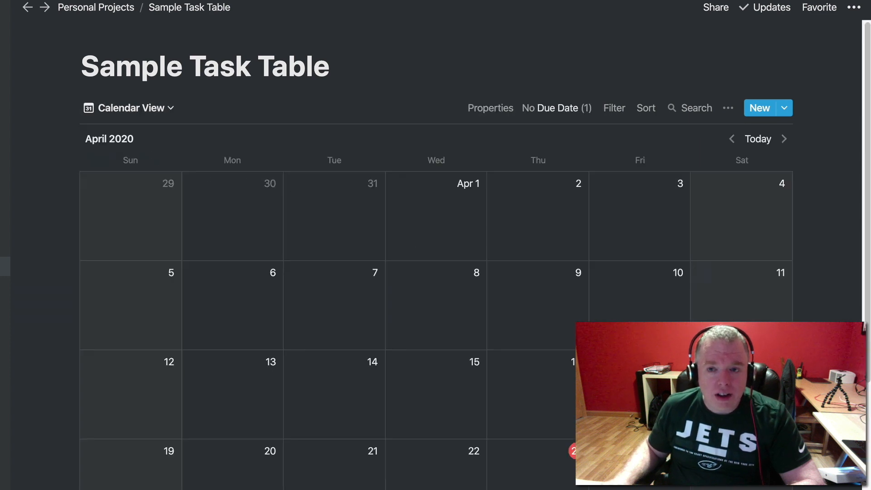
pyautogui.scroll(-5, 436, 272)
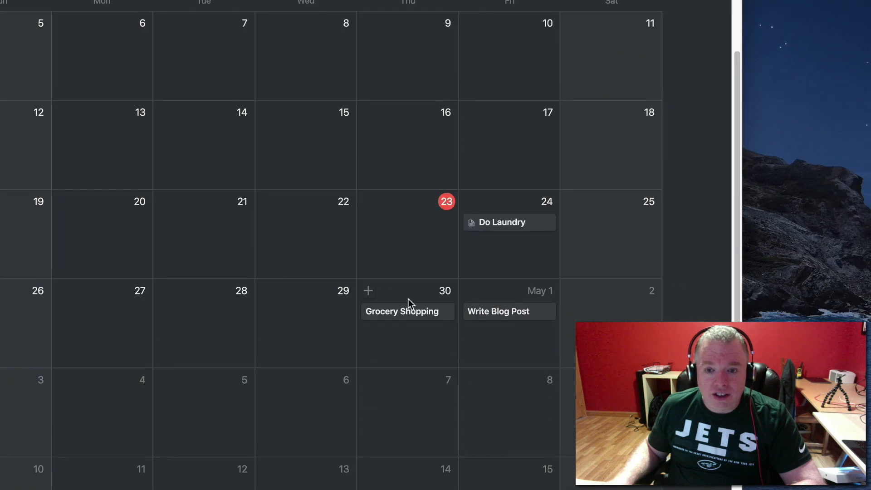
pyautogui.scroll(2, 400, 229)
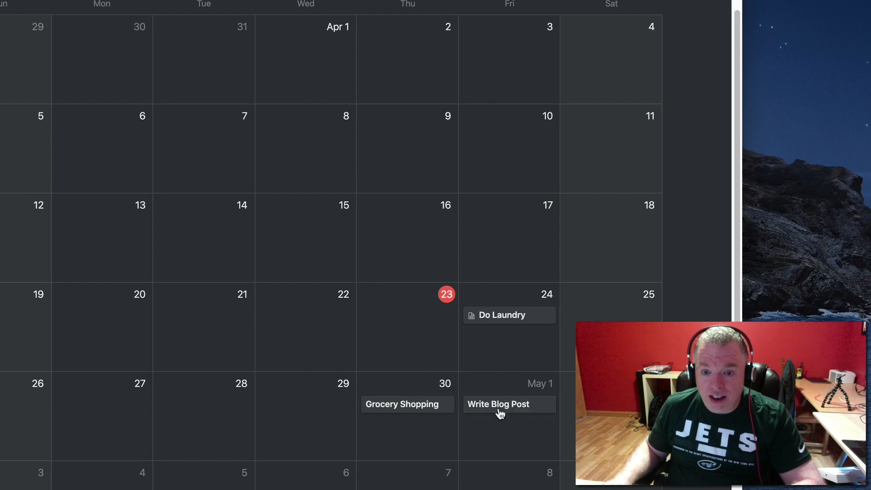
# Reschedule the Write Blog Post task to April 27 on the calendar and switch the database to Default view
pyautogui.moveTo(501, 414); pyautogui.dragTo(95, 409)
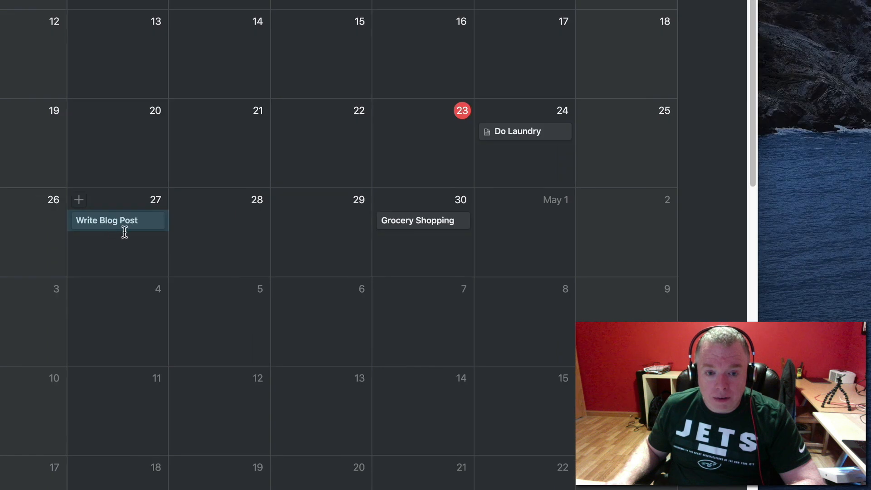
pyautogui.scroll(2, 217, 237)
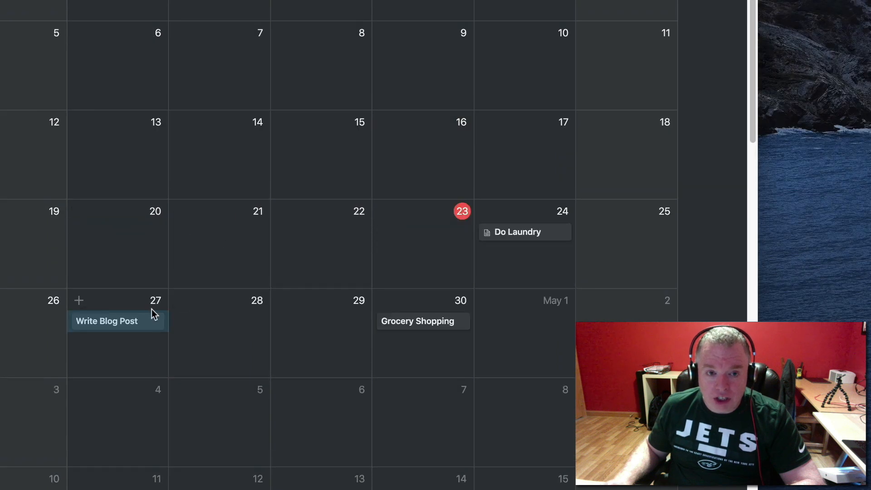
pyautogui.click(86, 72)
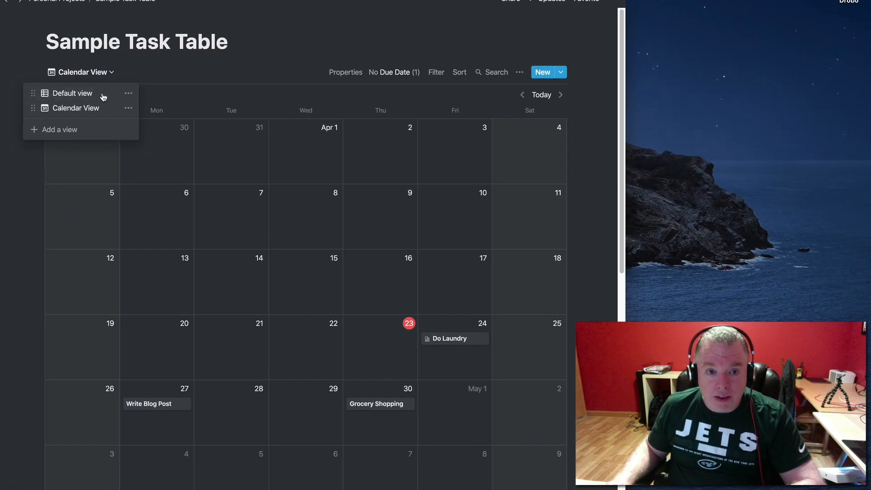
pyautogui.click(104, 97)
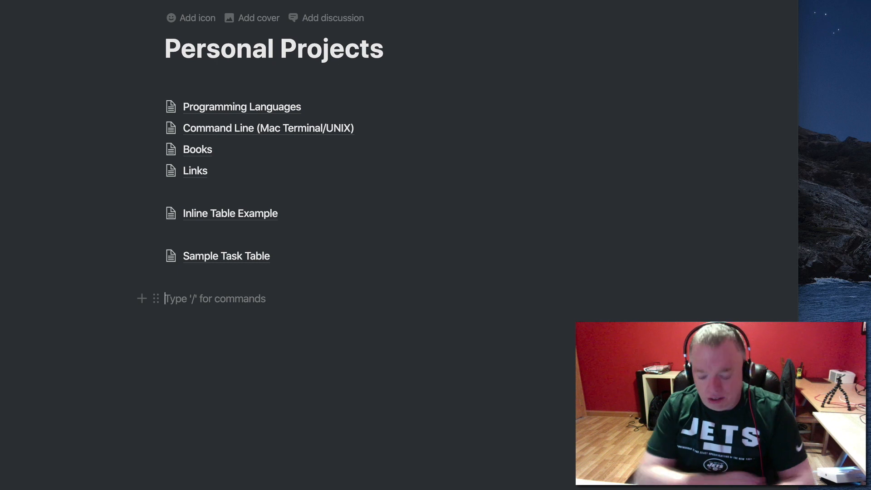
# Insert a full-page calendar titled Sample Calendar at the end of the Personal Projects page and return to that page
pyautogui.write('/cae')
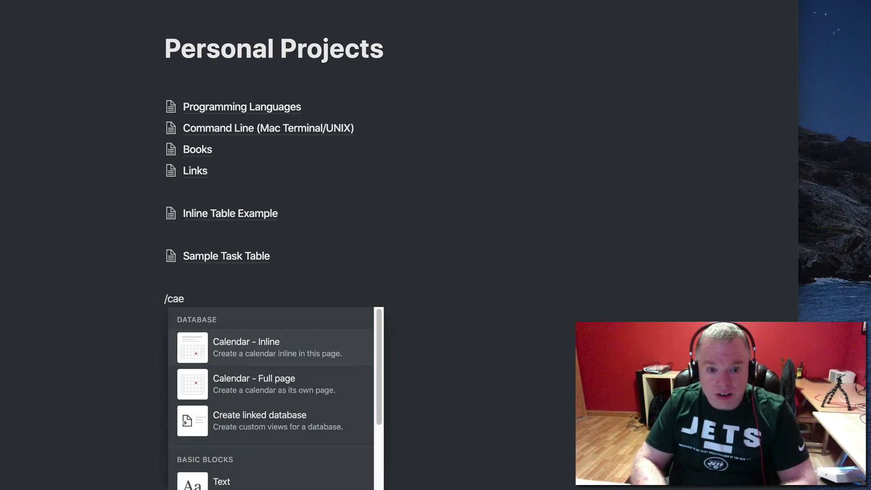
pyautogui.press('BackSpace')
pyautogui.write('le')
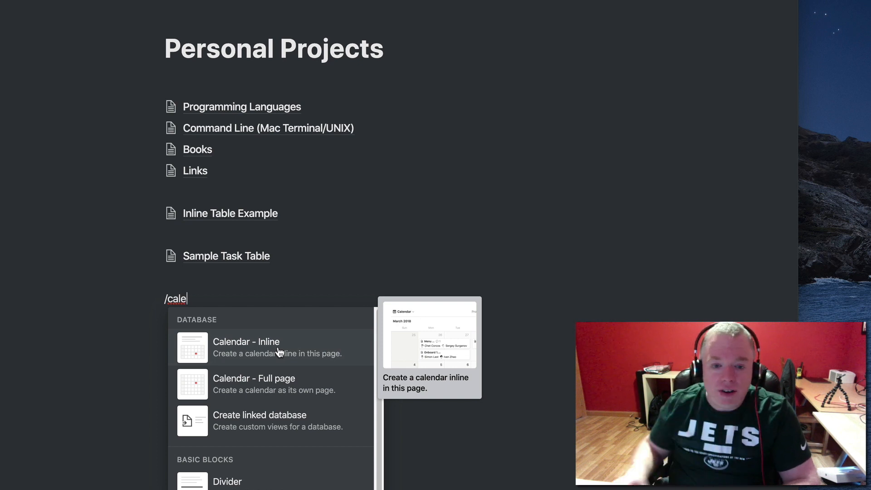
pyautogui.click(283, 389)
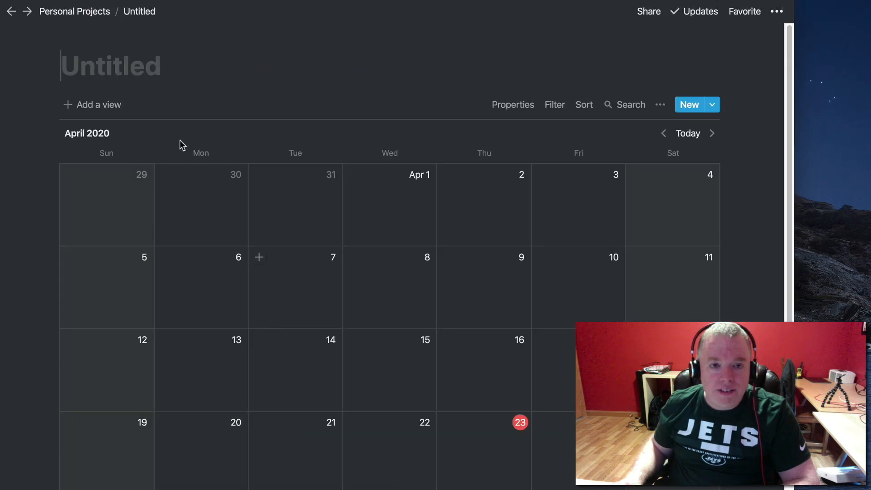
pyautogui.write('Sample Calend')
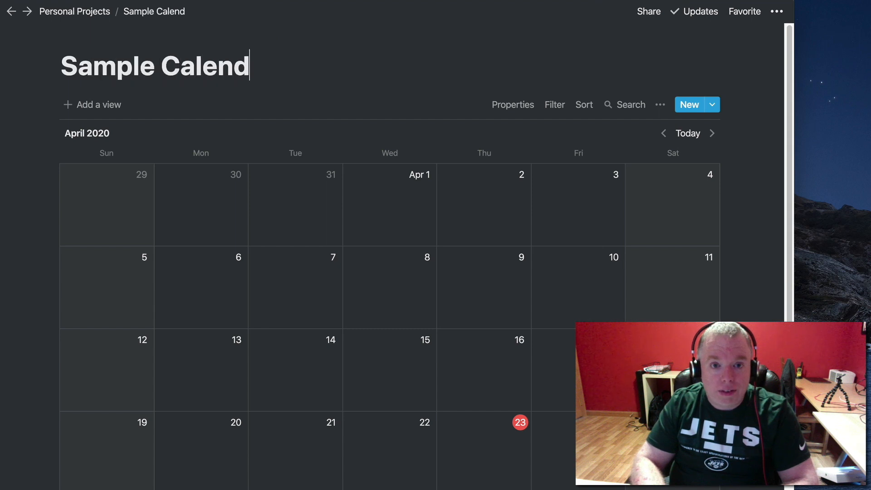
pyautogui.write('ar')
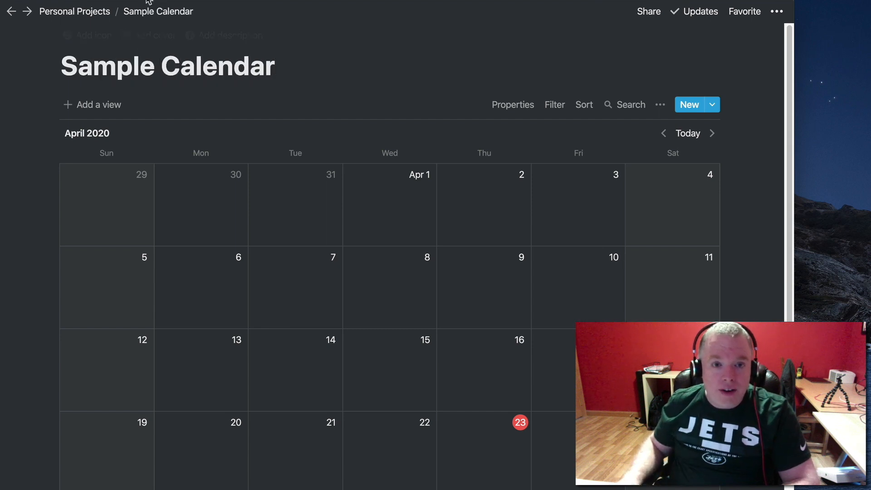
pyautogui.click(80, 14)
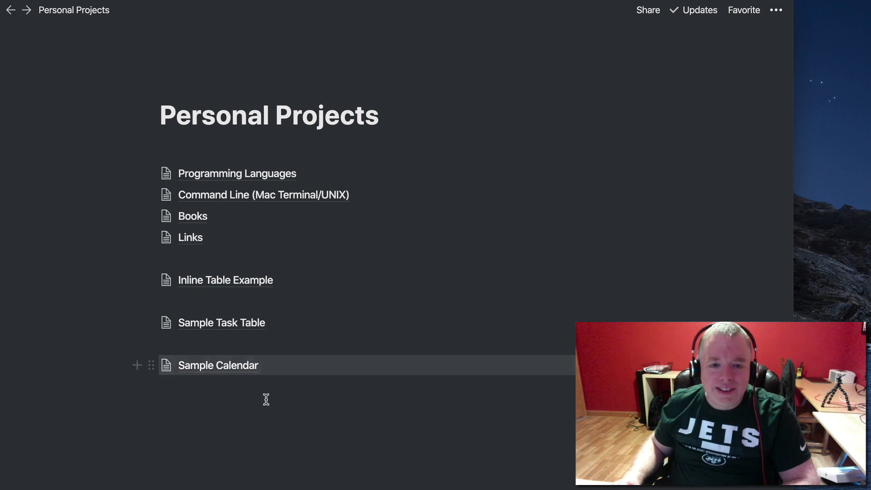
# Add a Do Laundry entry on April 23 in Sample Calendar and give it a new tag, laundry
pyautogui.click(239, 372)
pyautogui.click(483, 445)
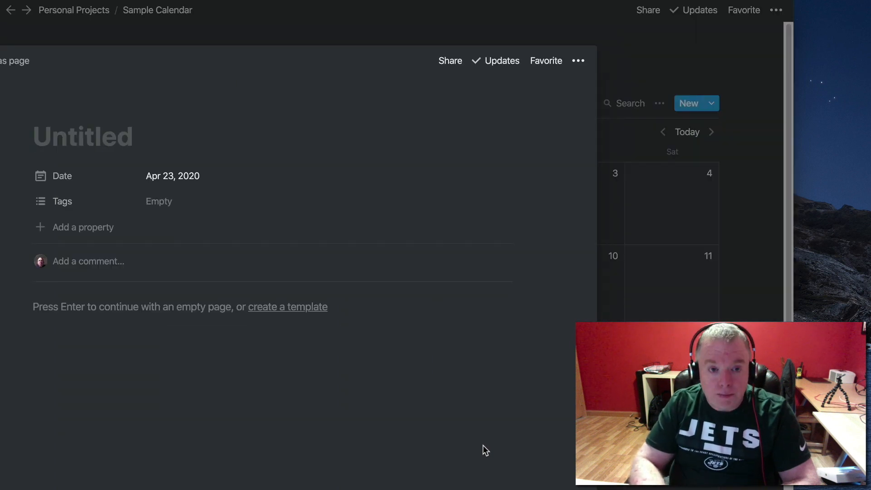
pyautogui.write('Do Laundry')
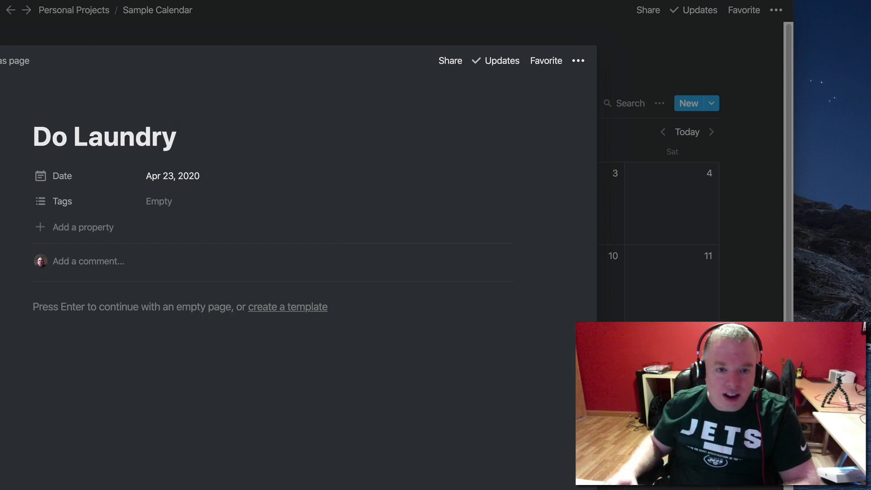
pyautogui.click(181, 211)
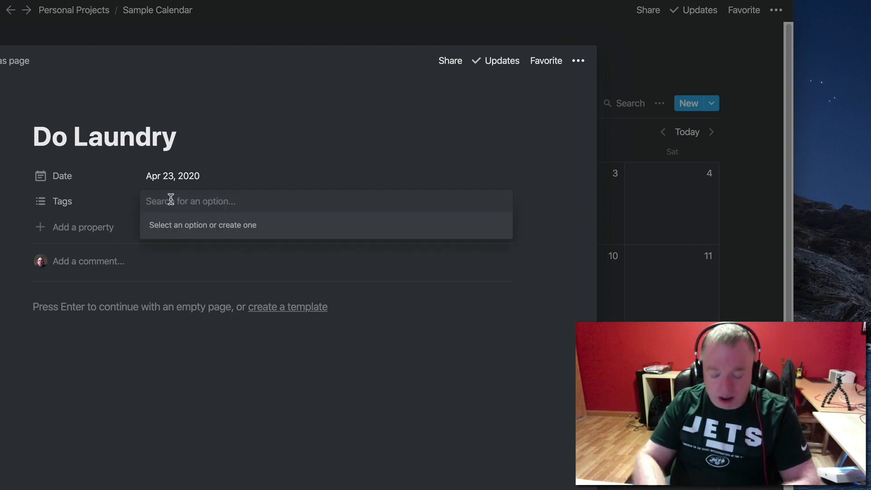
pyautogui.write('laundry')
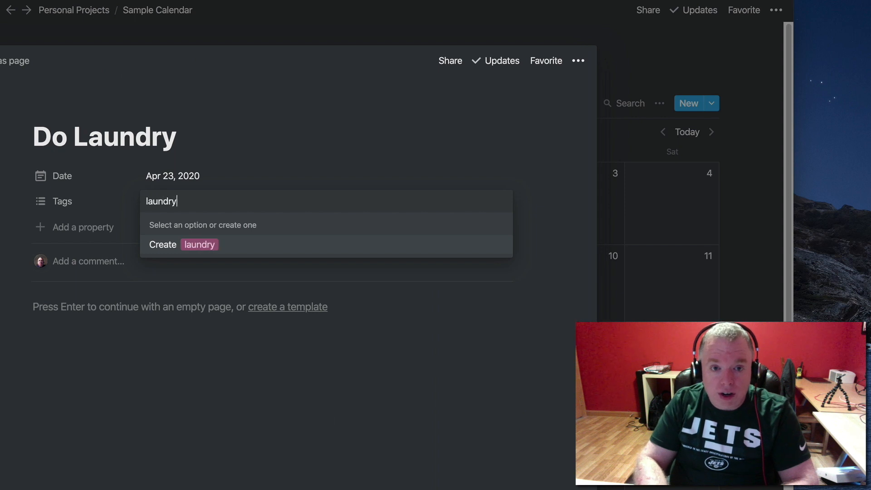
pyautogui.press('Return')
pyautogui.press('Escape')
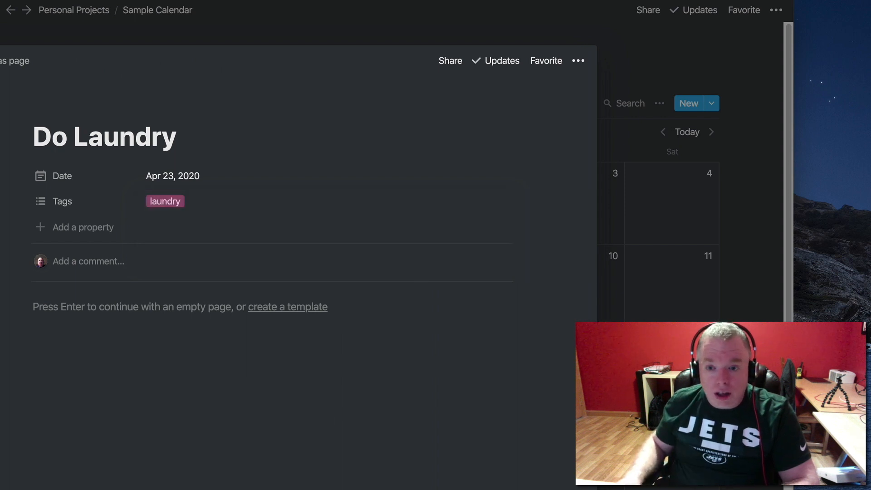
pyautogui.press('Escape')
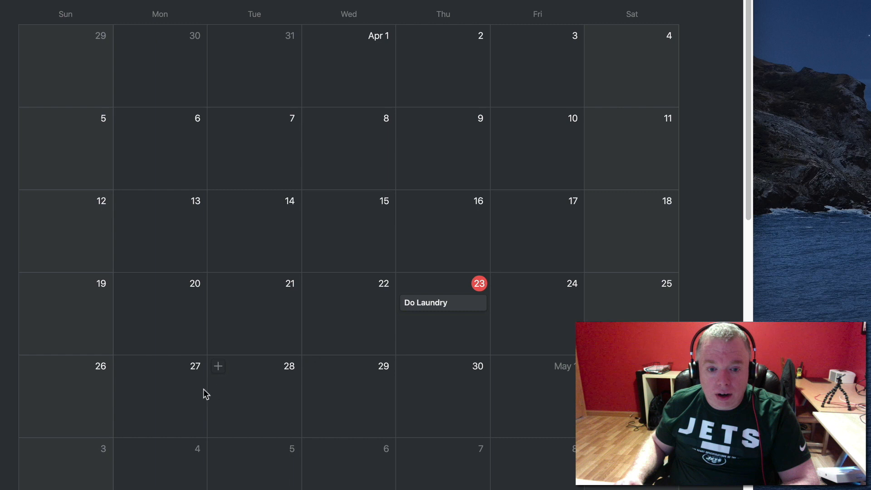
# Add a Take Dog to Vet entry on April 27 and give it a new tag, doggo
pyautogui.click(123, 367)
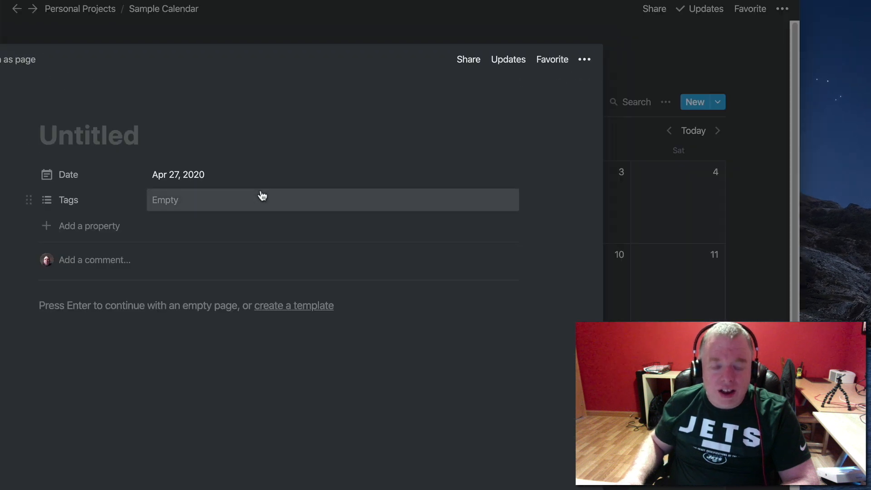
pyautogui.write('Take Dog to Vet')
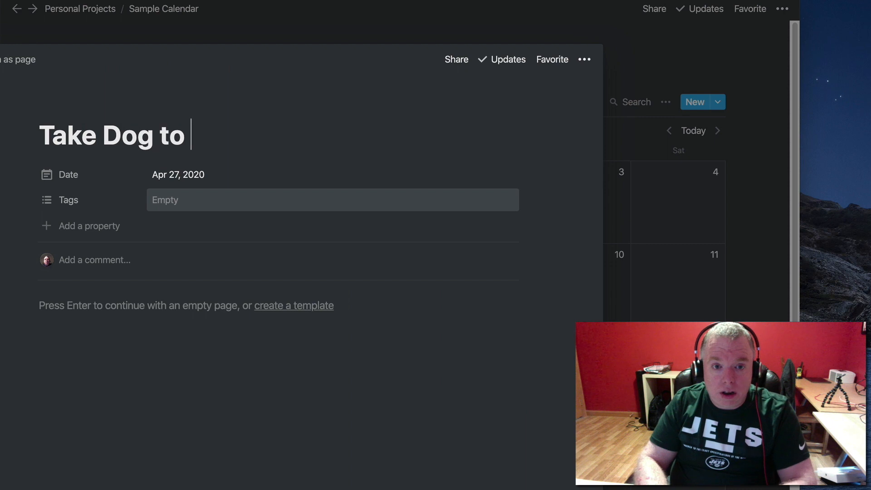
pyautogui.click(186, 204)
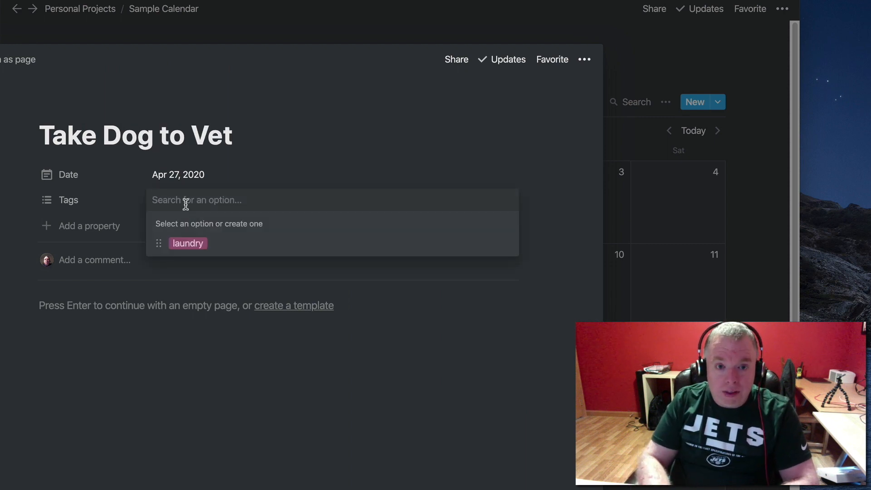
pyautogui.write('do')
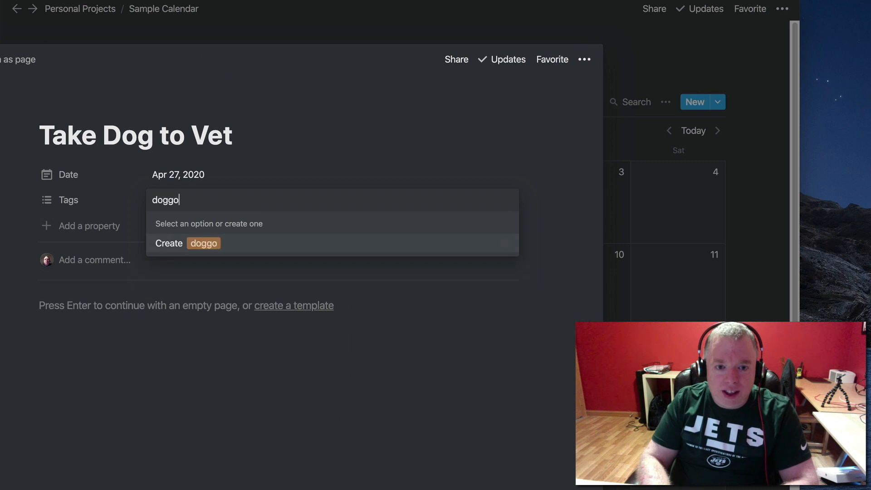
pyautogui.write('ggo')
pyautogui.press('Return')
pyautogui.click(751, 289)
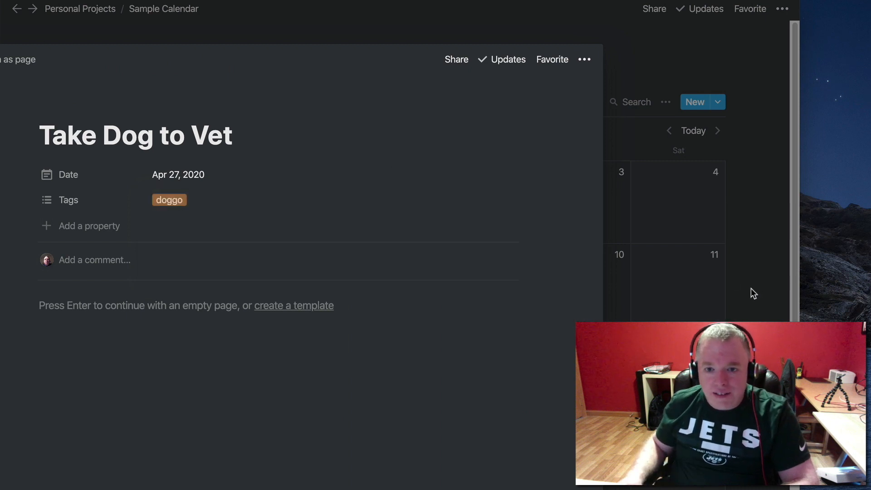
pyautogui.click(775, 311)
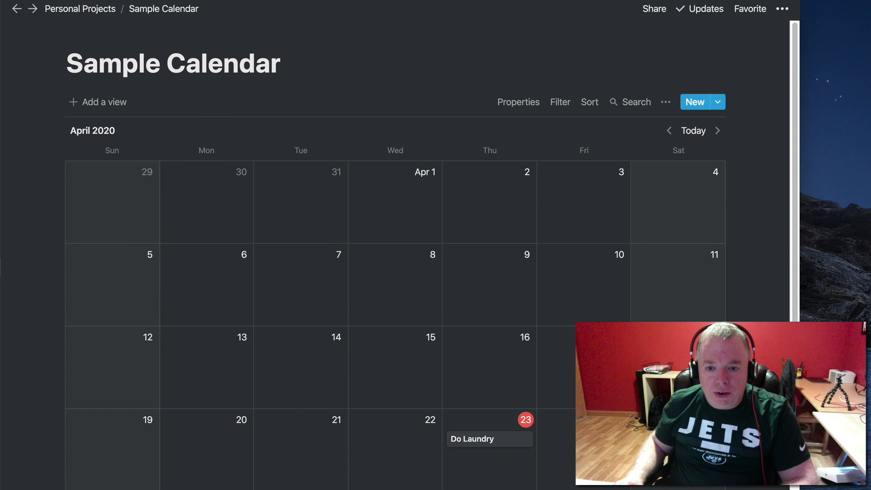
# Add a Grocery Shopping entry on April 30 and give it a new tag, groceries
pyautogui.click(450, 489)
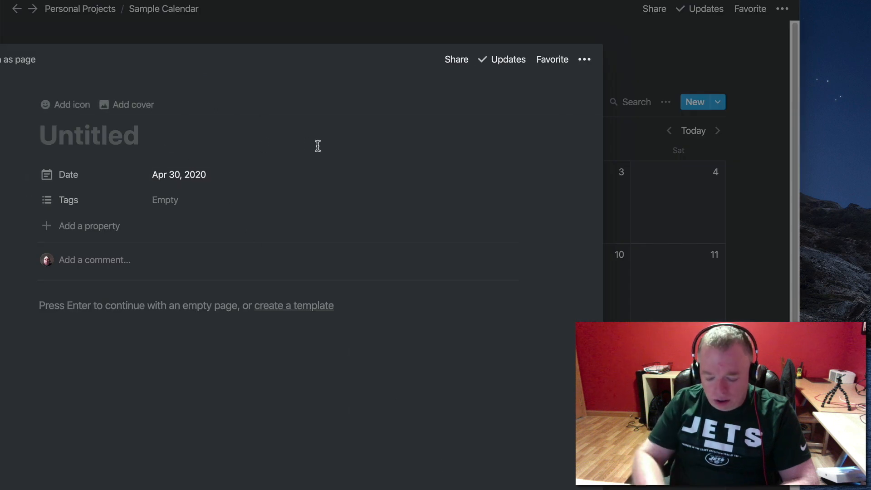
pyautogui.write('Grocery Shopping')
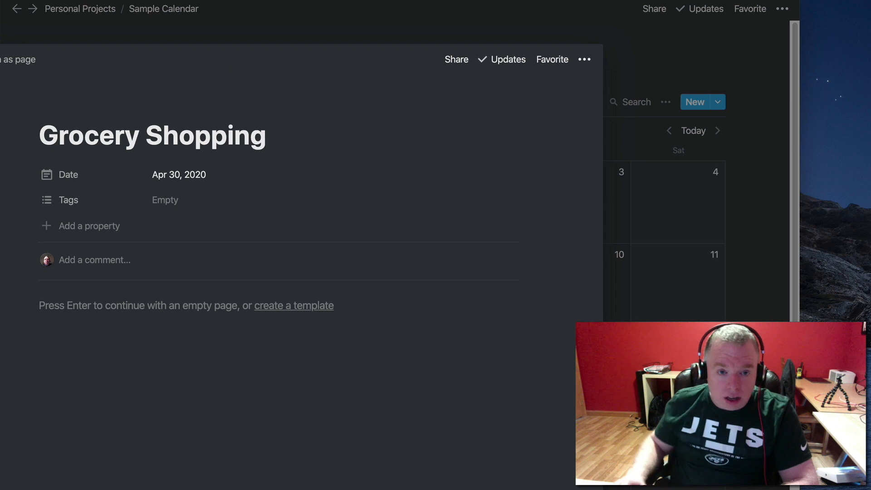
pyautogui.click(186, 201)
pyautogui.write('groceries')
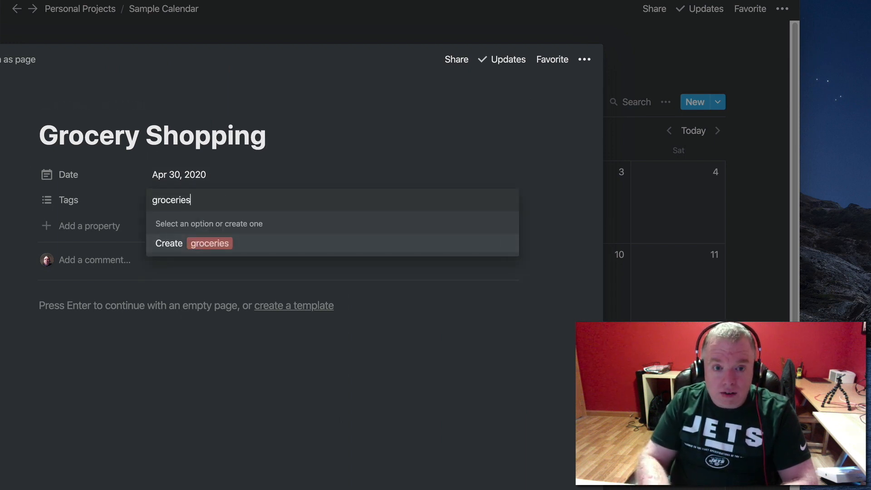
pyautogui.press('Return')
pyautogui.click(743, 309)
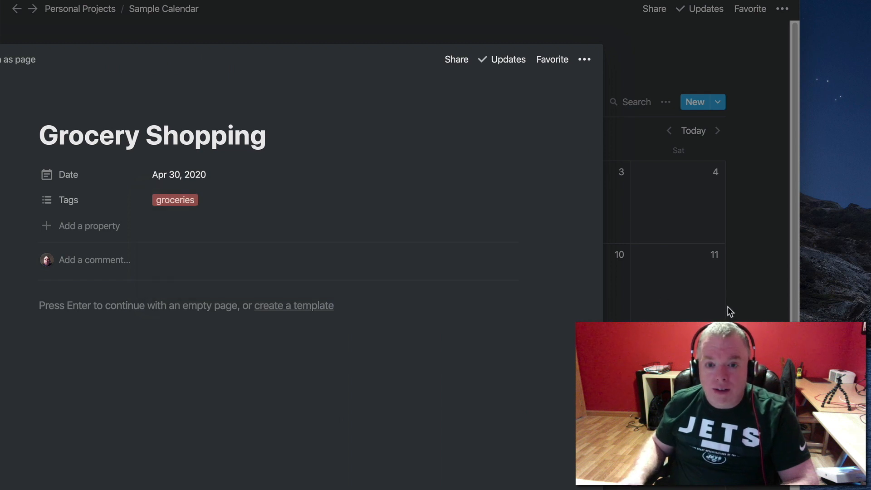
pyautogui.click(744, 308)
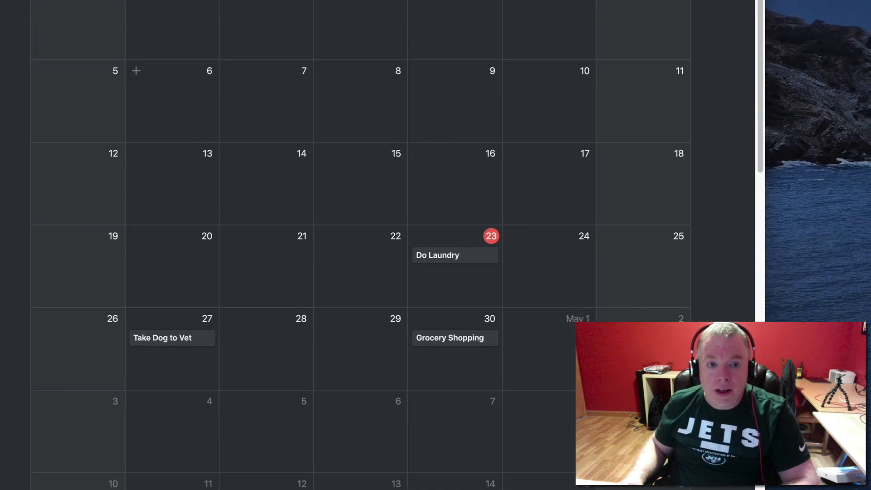
# Add a table-type view named Table View to Sample Calendar
pyautogui.click(111, 59)
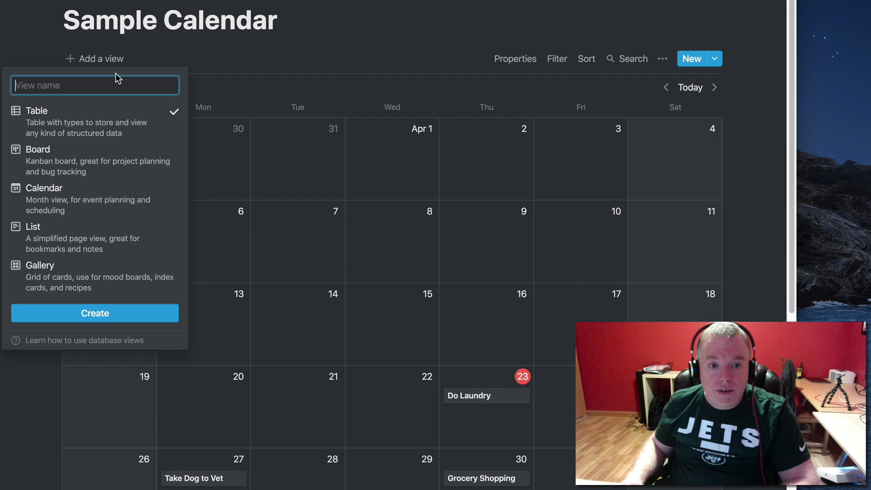
pyautogui.moveTo(110, 122)
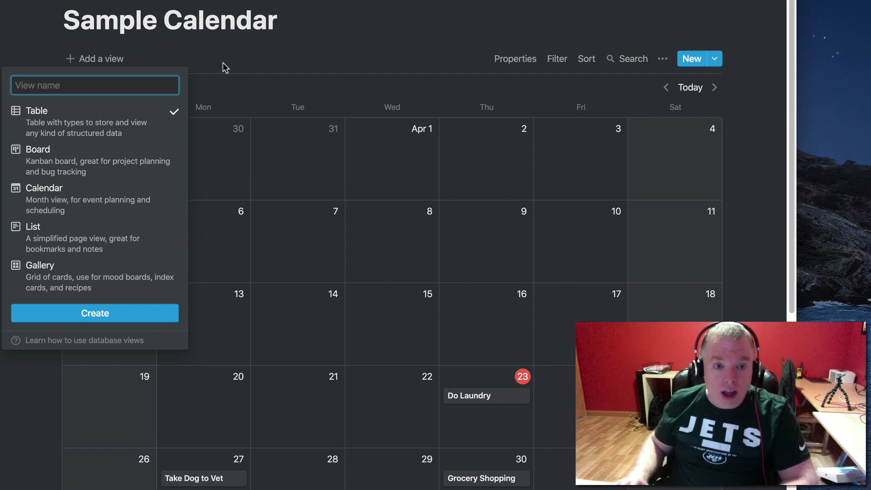
pyautogui.write('Table Vi')
pyautogui.write('ew')
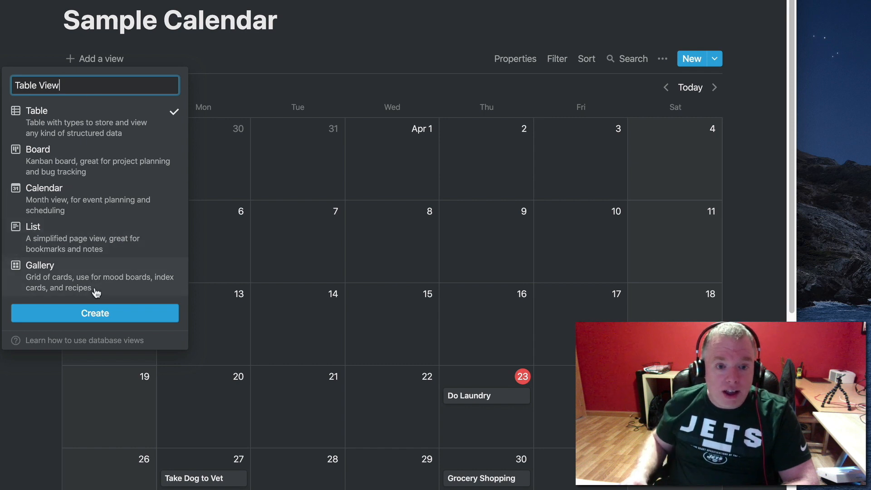
pyautogui.click(96, 317)
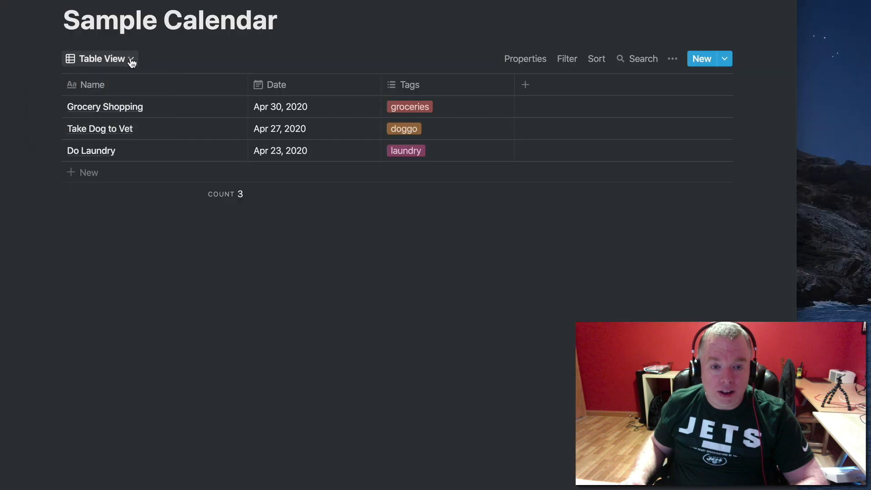
# Move the Take Dog to Vet entry to April 28 in Calendar view and switch to Table View to check its date
pyautogui.click(130, 60)
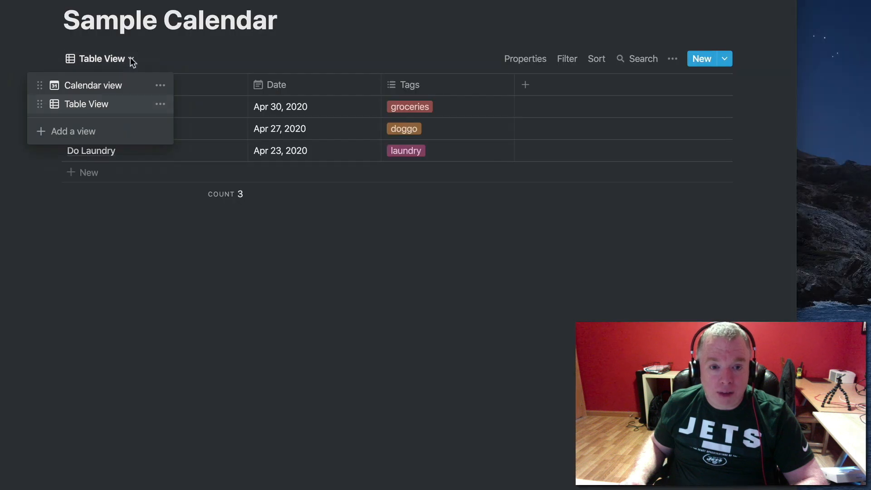
pyautogui.click(120, 88)
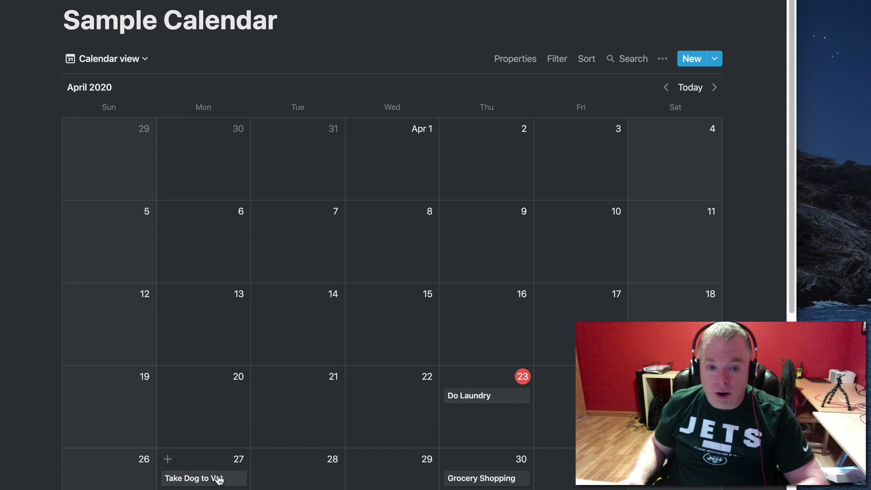
pyautogui.moveTo(213, 480); pyautogui.dragTo(319, 482)
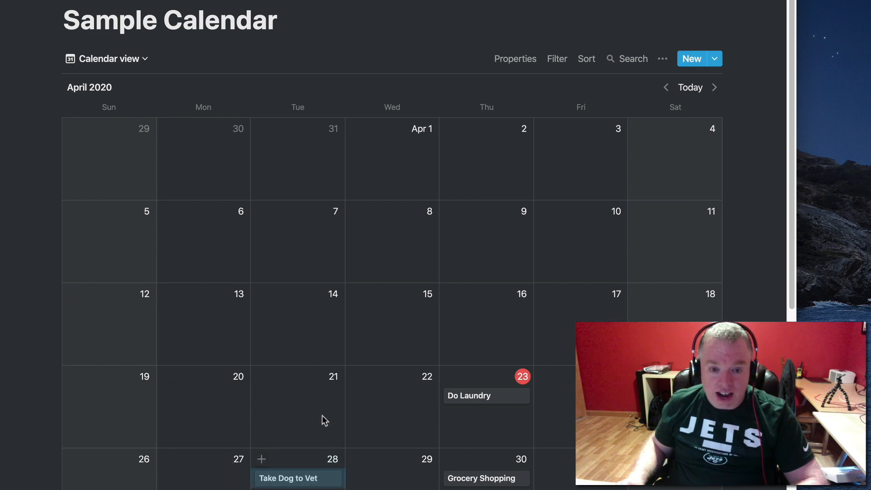
pyautogui.click(141, 63)
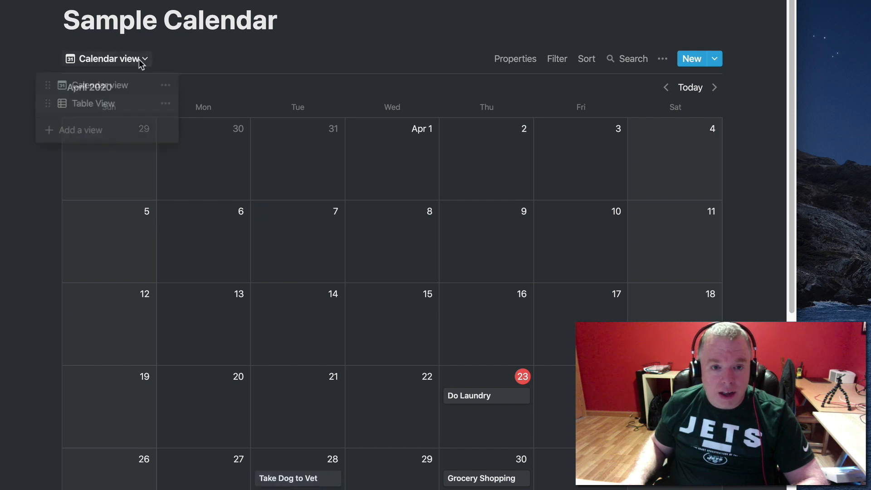
pyautogui.click(123, 104)
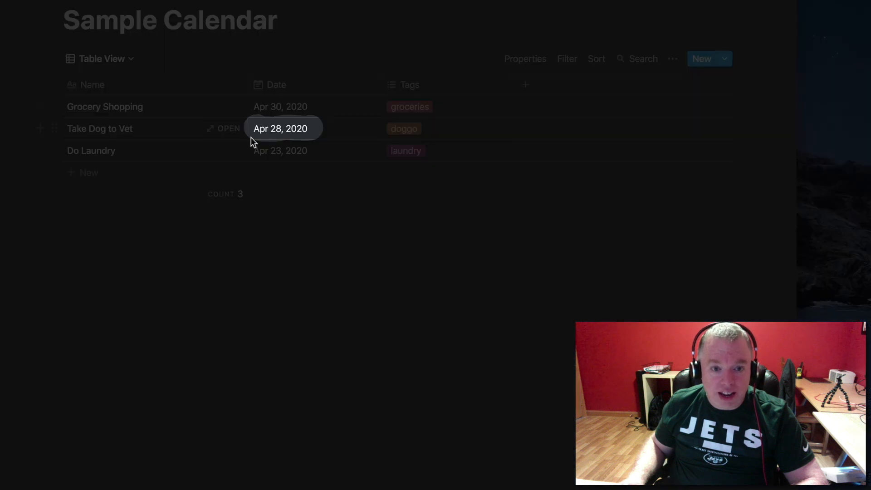